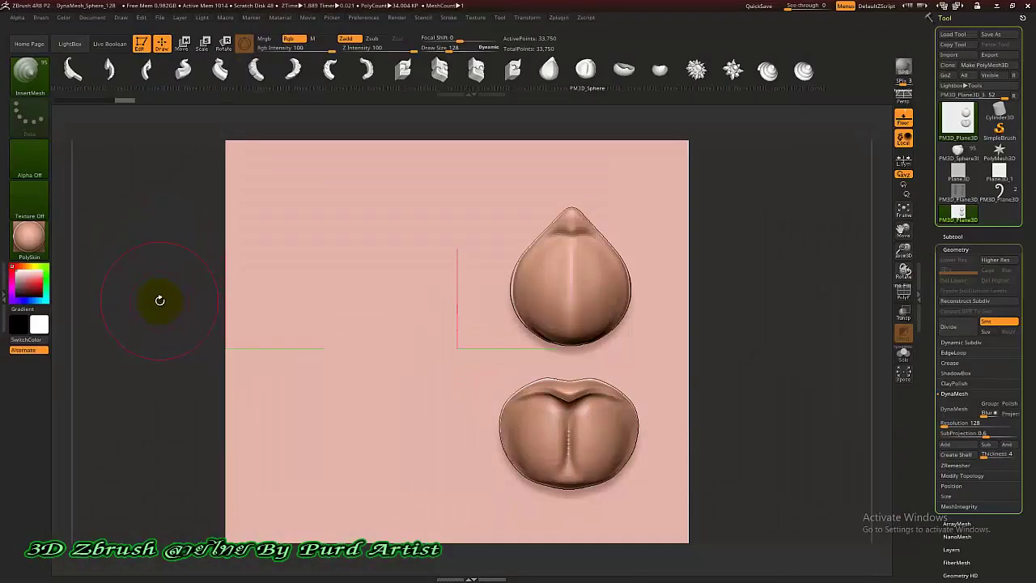
Switch to SimpleBrush, clear the old models with Ctrl+N, and bring up the 3D mesh picker
mouse_move(159, 322)
left_mouse_down()
mouse_move(190, 324)
mouse_move(138, 324)
mouse_move(155, 322)
left_mouse_up()
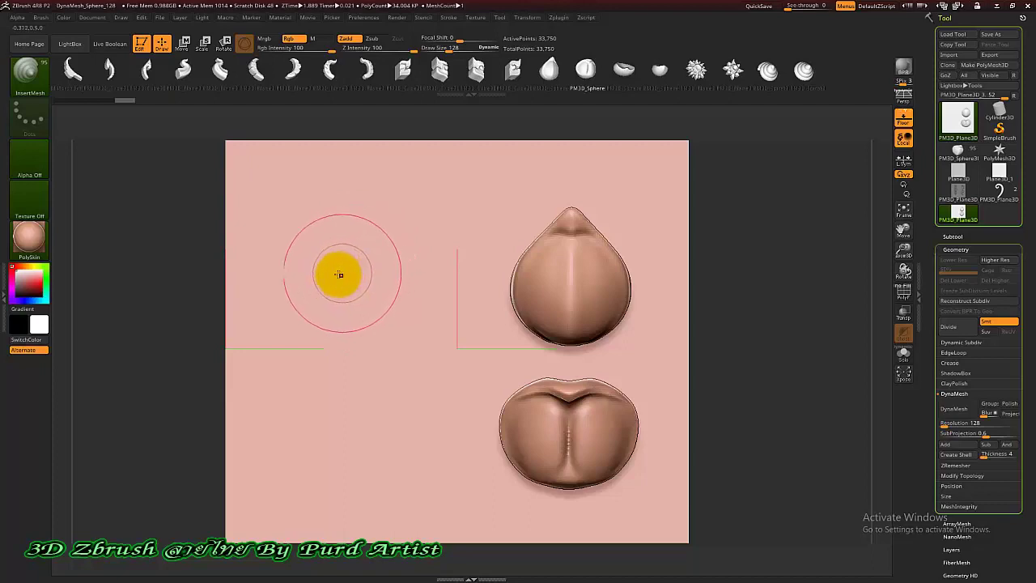
mouse_move(157, 308)
left_mouse_down()
mouse_move(184, 304)
mouse_move(154, 302)
left_mouse_up()
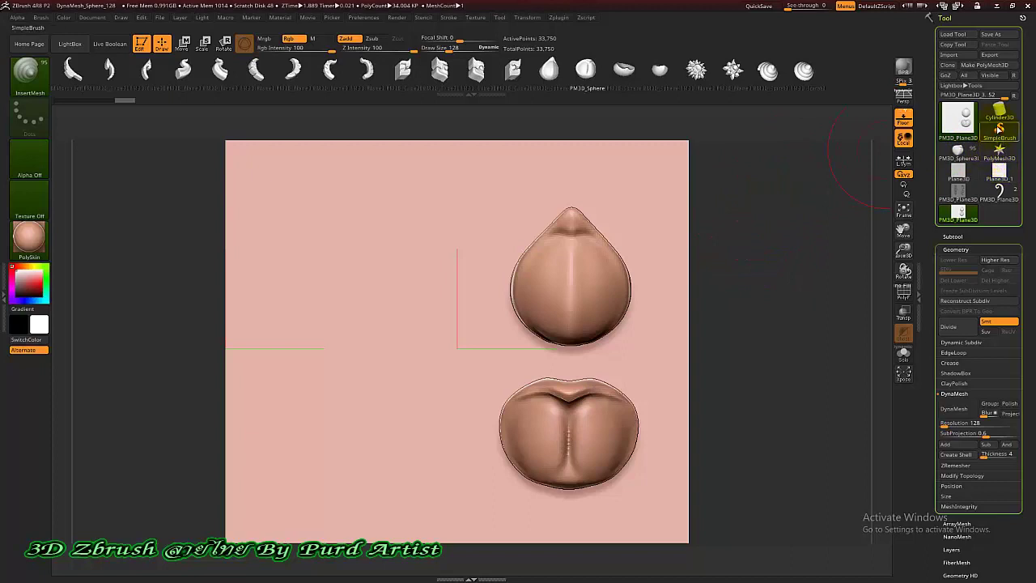
left_click(999, 128)
left_click(454, 192)
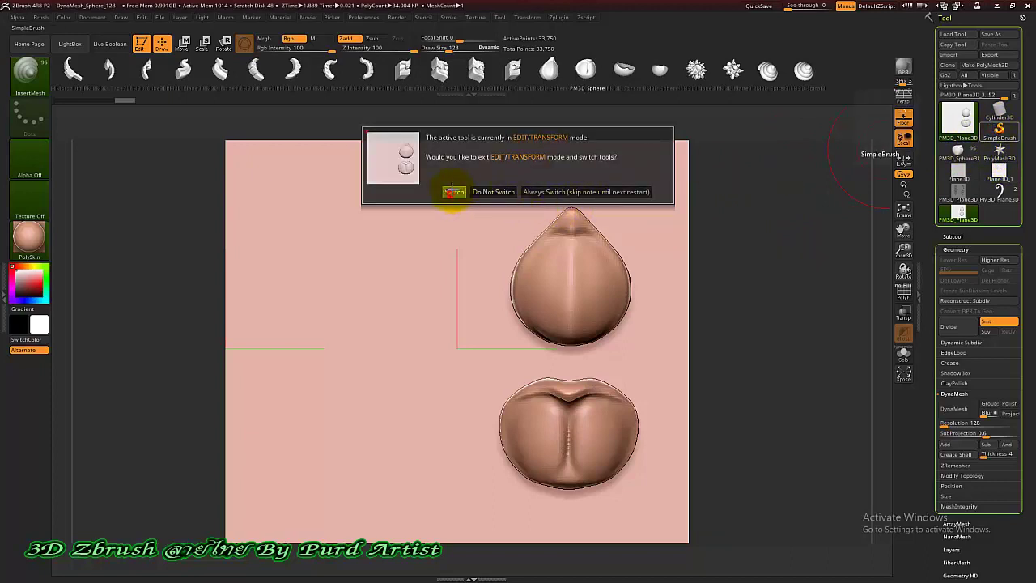
key("ctrl+n")
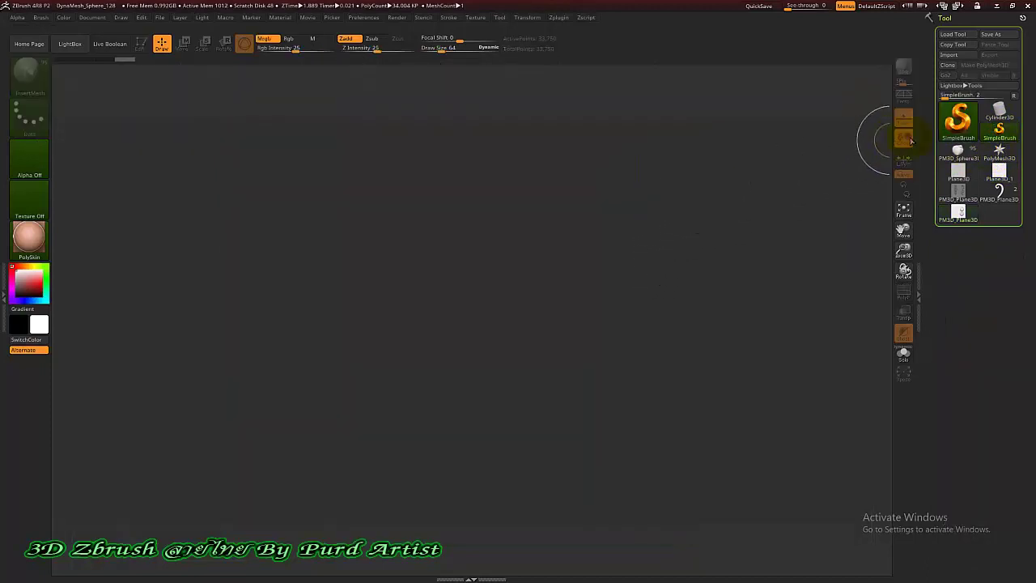
left_click(959, 123)
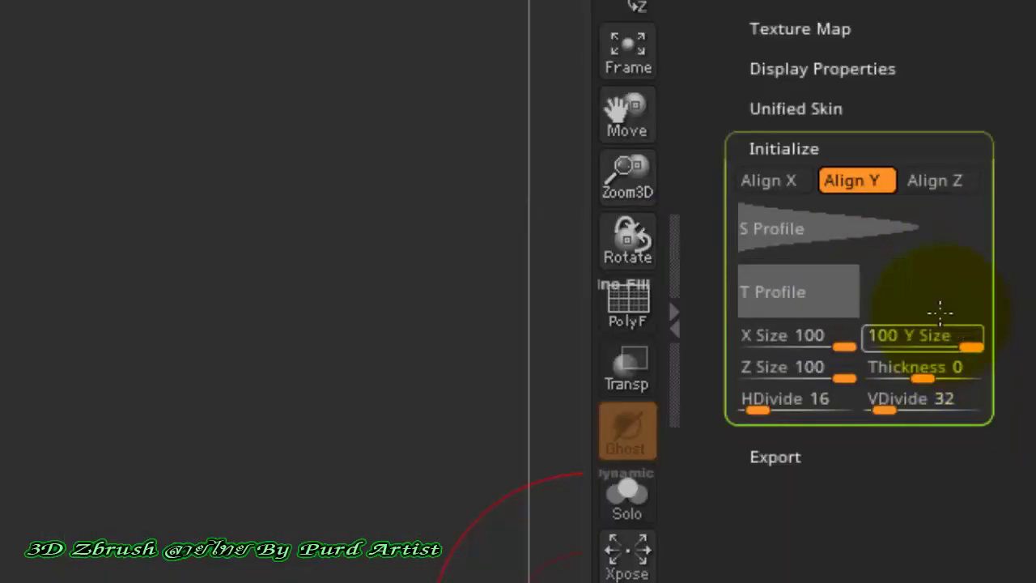
Select SweepProfile3D, bend its S Profile curve into a triangle, and draw the mesh on the canvas
left_click(659, 230)
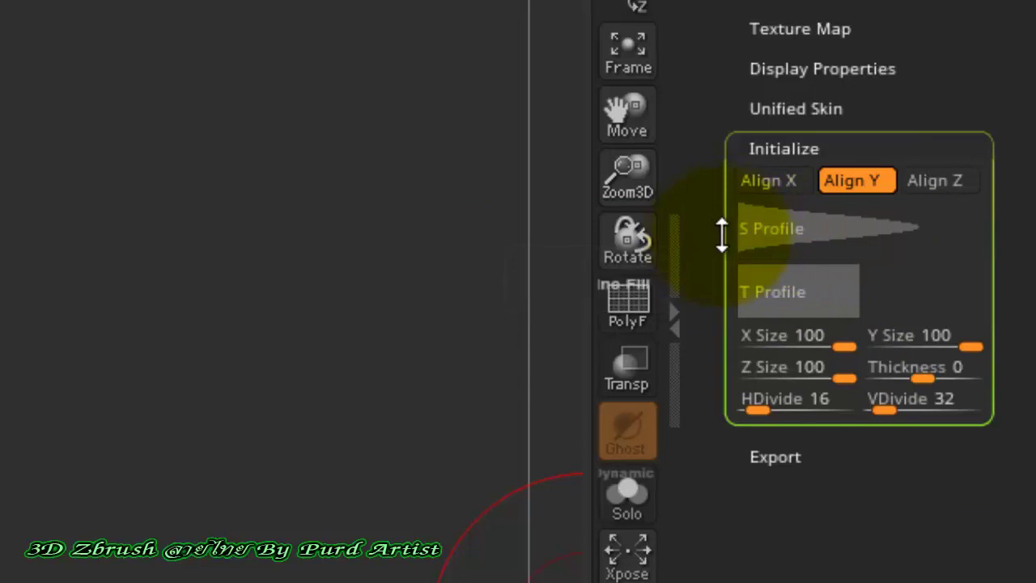
left_click(868, 229)
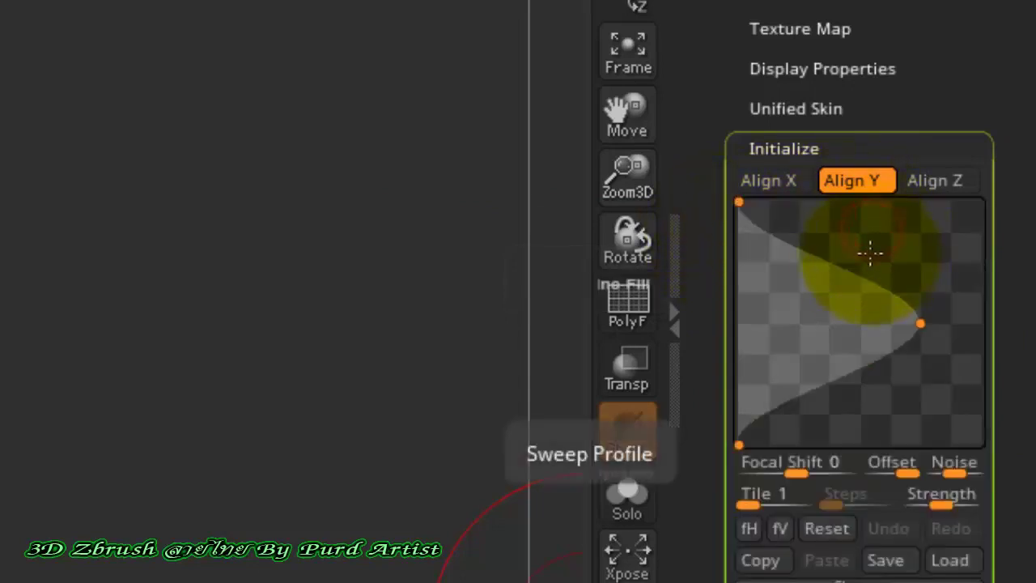
left_click_drag(873, 247, 855, 335)
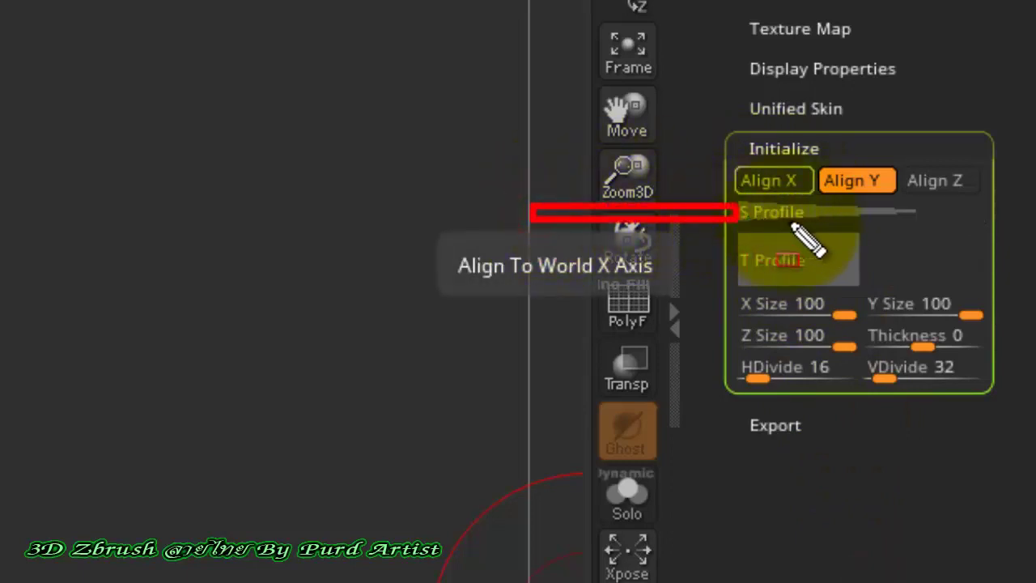
left_click(871, 212)
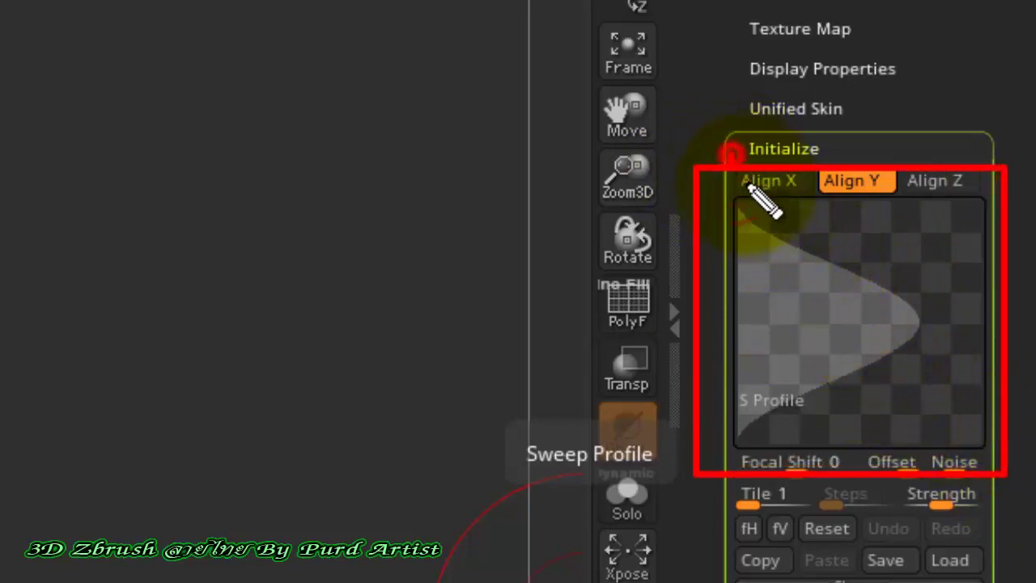
mouse_move(731, 152)
left_mouse_down()
mouse_move(931, 335)
mouse_move(901, 377)
mouse_move(838, 398)
mouse_move(732, 493)
left_mouse_up()
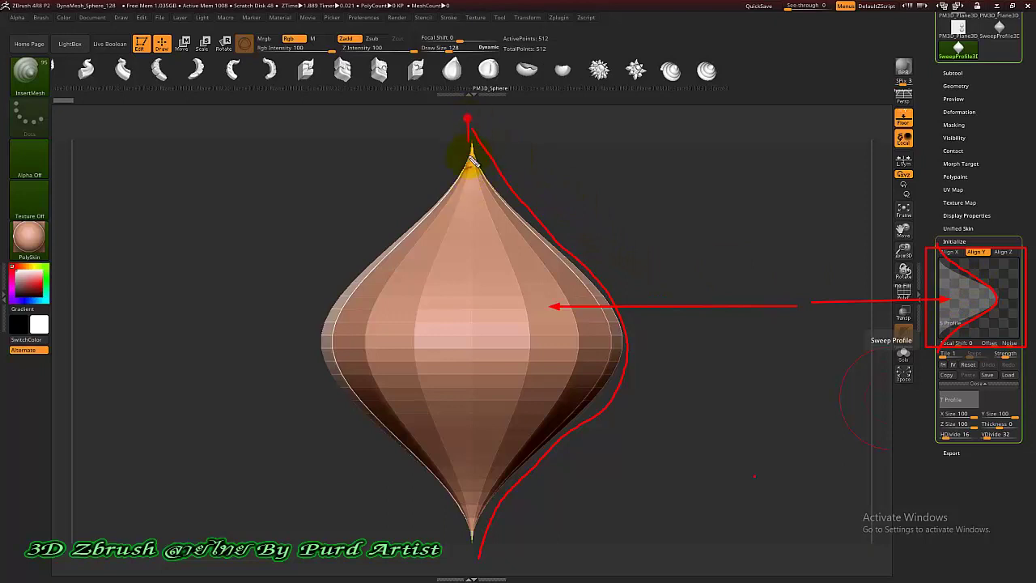
Drag the S Profile curve points to sharpen the tip, shorten the neck and round the lower body
left_click_drag(473, 160, 479, 423)
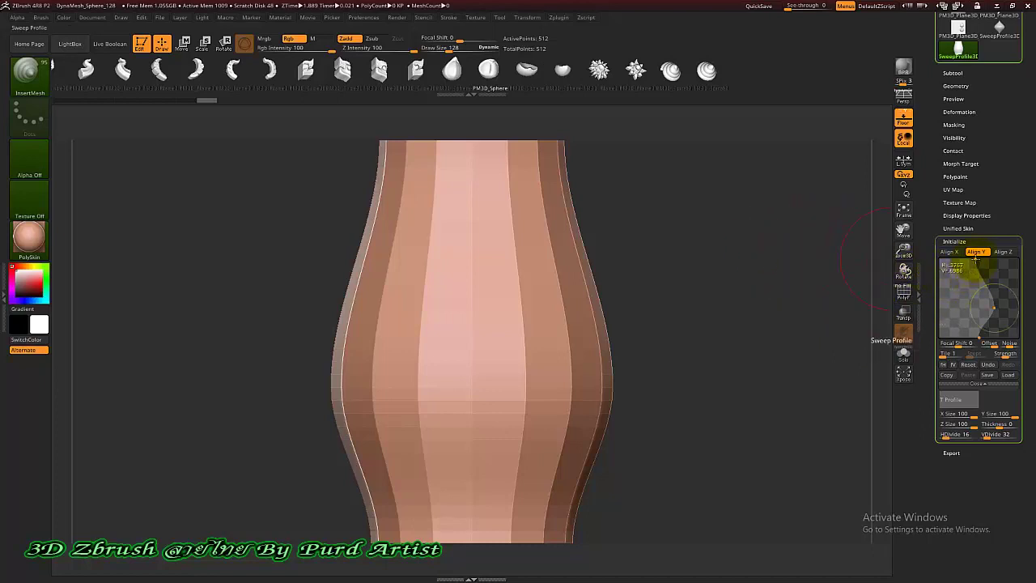
left_click_drag(975, 259, 951, 269)
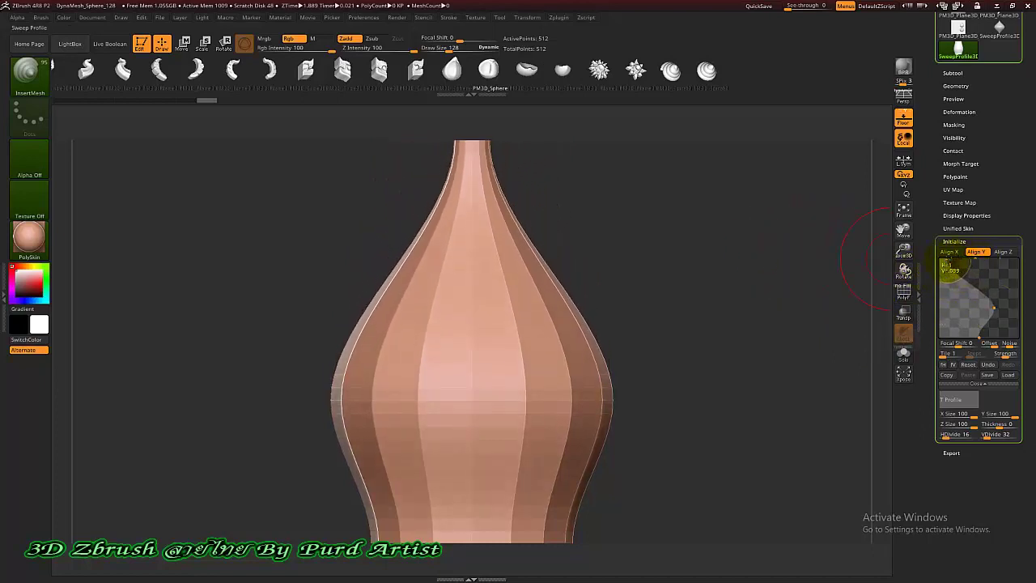
left_click(977, 335)
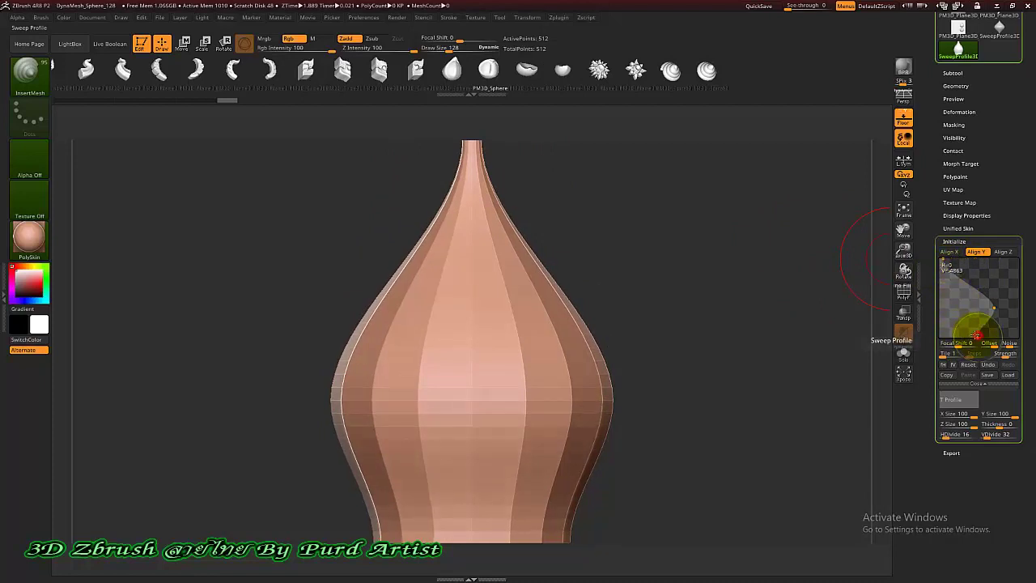
mouse_move(977, 335)
left_mouse_down()
mouse_move(991, 307)
mouse_move(972, 288)
mouse_move(1000, 309)
left_mouse_up()
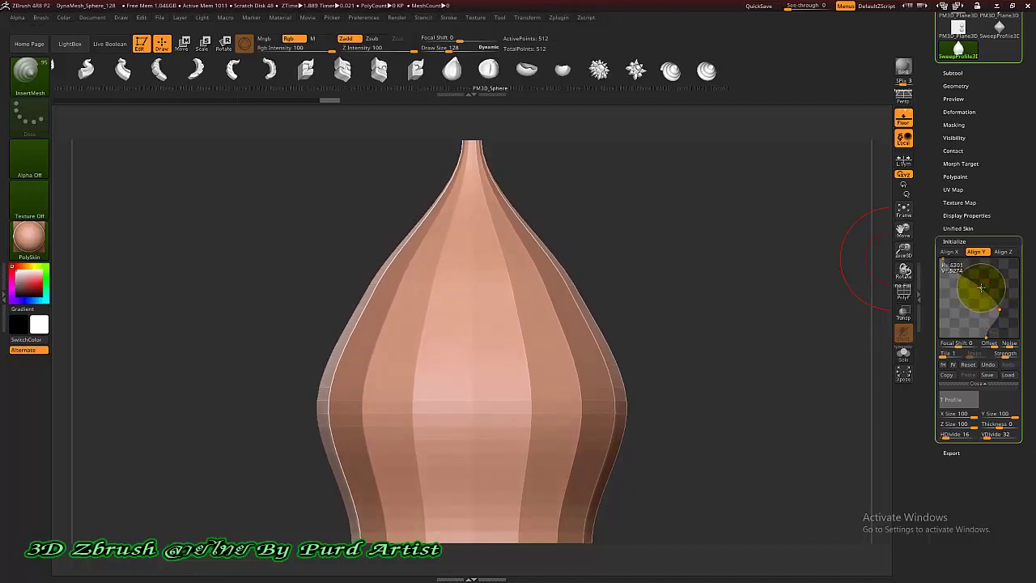
mouse_move(980, 288)
left_mouse_down()
mouse_move(953, 283)
mouse_move(944, 258)
left_mouse_up()
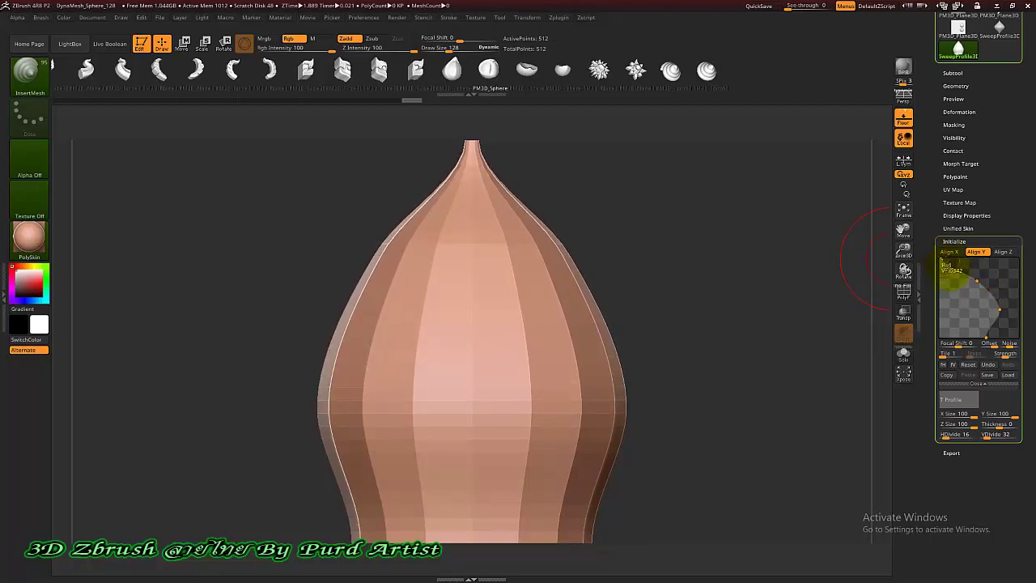
mouse_move(999, 308)
left_mouse_down()
mouse_move(974, 290)
mouse_move(978, 276)
mouse_move(953, 324)
mouse_move(988, 322)
left_mouse_up()
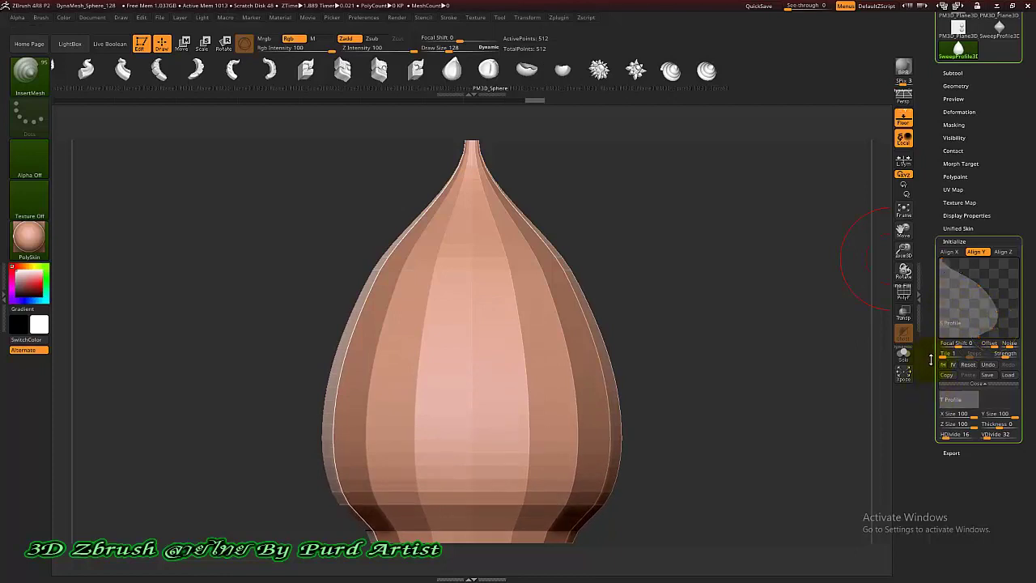
left_click_drag(930, 360, 924, 324)
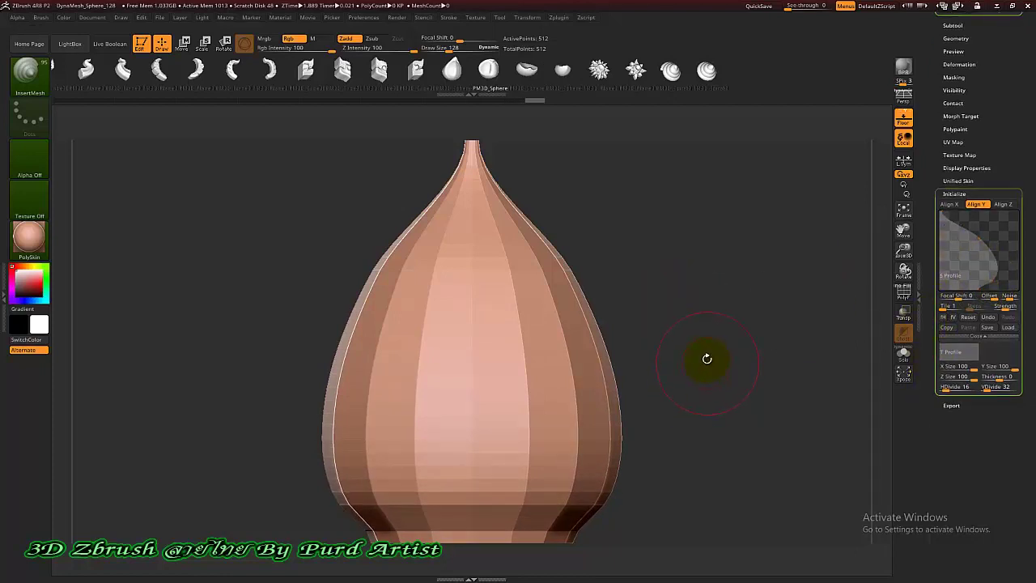
Set Initialize Thickness to -100 to close the base hole, then turn the teardrop upright to front view
mouse_move(695, 366)
left_mouse_down("shift")
mouse_move(659, 331)
mouse_move(664, 287)
mouse_move(696, 365)
left_mouse_up("shift")
mouse_move(635, 321)
left_mouse_down()
mouse_move(532, 289)
mouse_move(523, 318)
mouse_move(564, 318)
mouse_move(499, 324)
mouse_move(531, 261)
mouse_move(469, 254)
left_mouse_up()
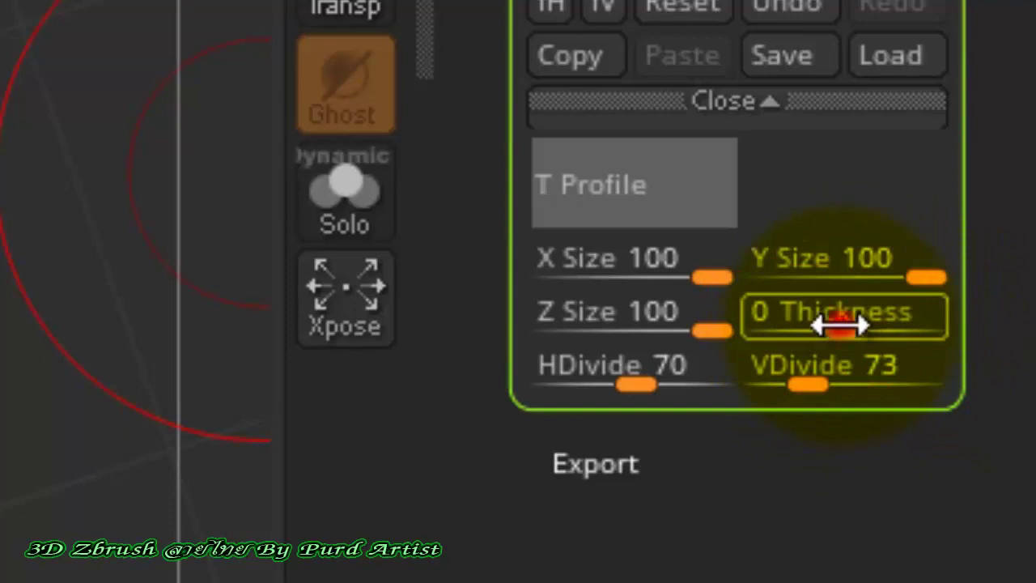
left_click(845, 340)
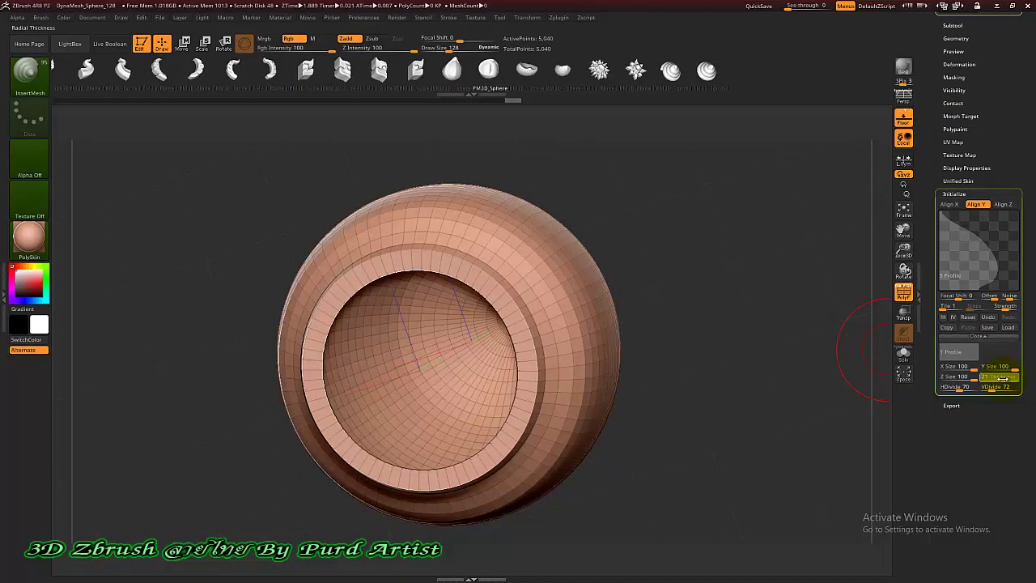
left_click_drag(1002, 378, 1005, 379)
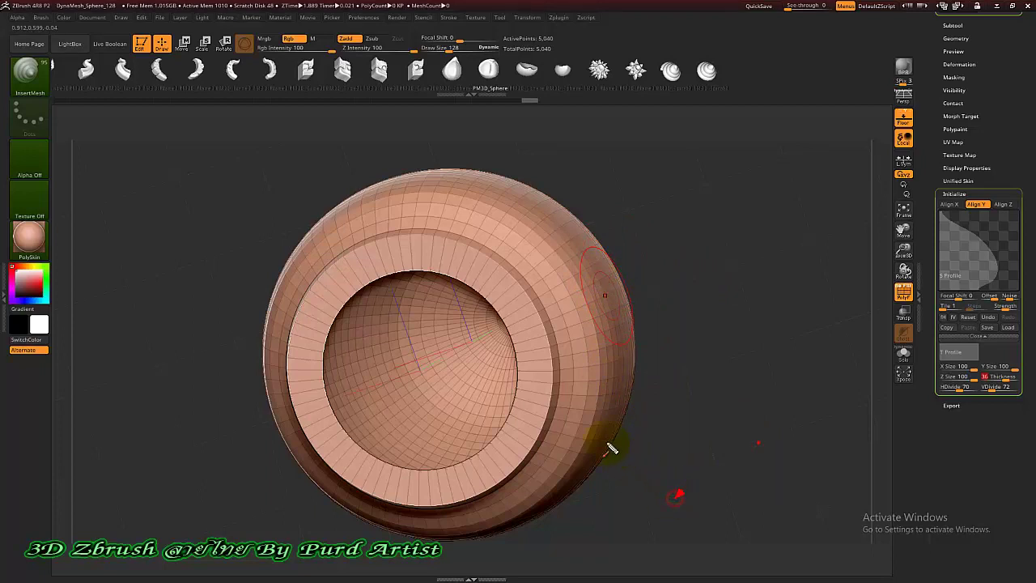
left_click_drag(612, 447, 517, 406)
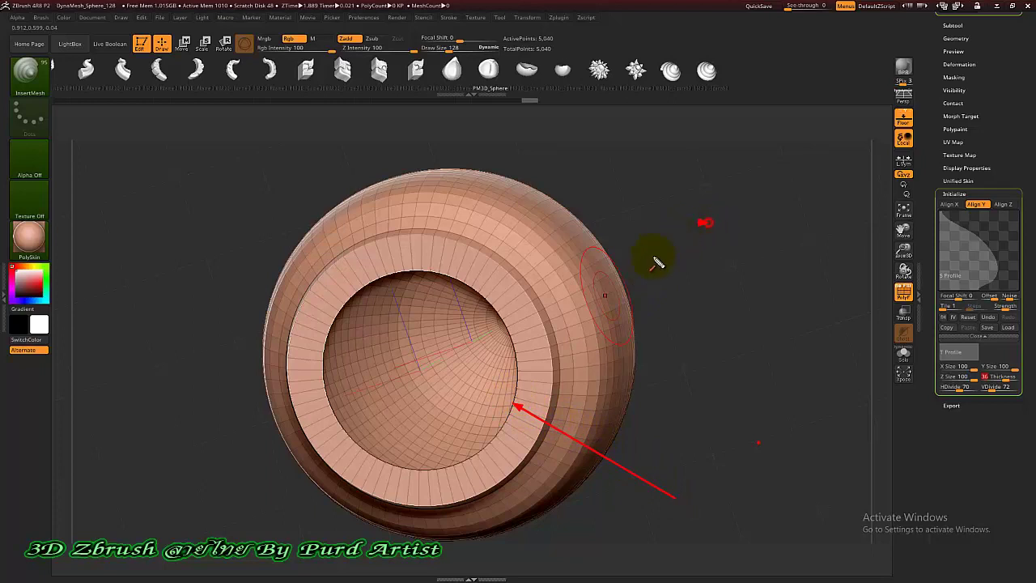
left_click_drag(657, 262, 549, 327)
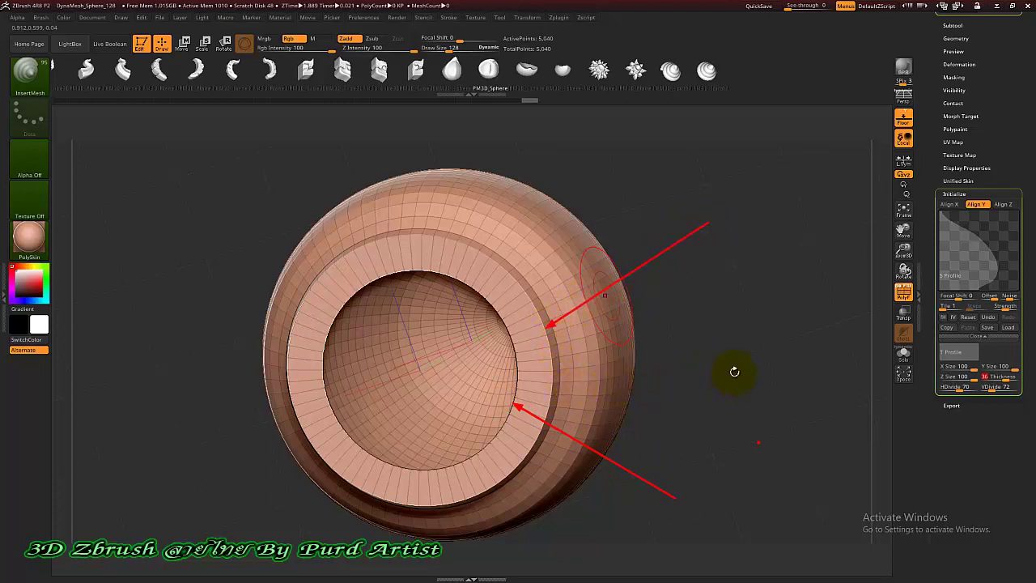
key("Escape")
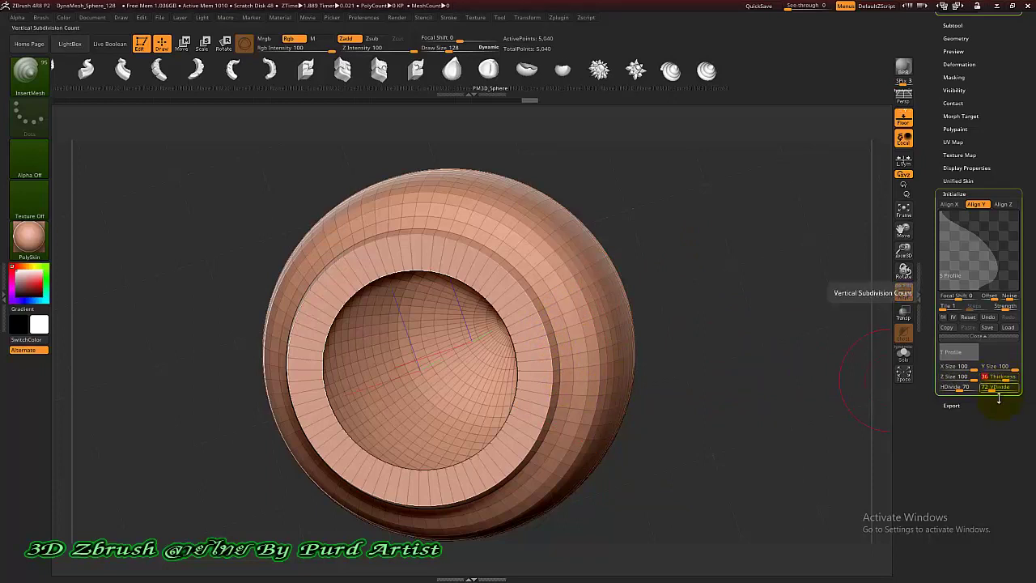
left_click_drag(1007, 378, 988, 380)
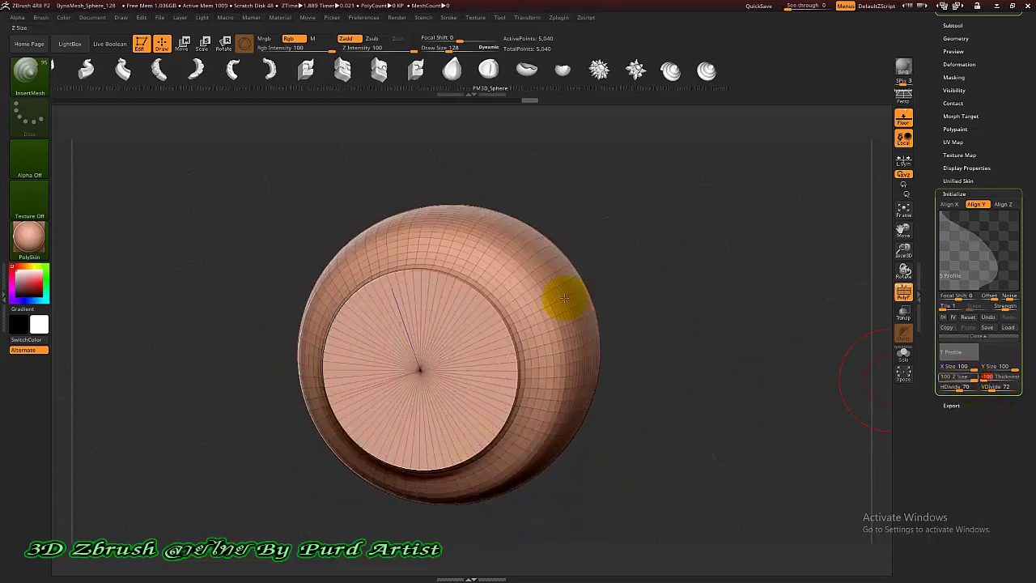
mouse_move(293, 208)
left_mouse_down()
mouse_move(331, 265)
mouse_move(326, 308)
left_mouse_up()
mouse_move(287, 369)
left_mouse_down()
mouse_move(262, 330)
mouse_move(283, 326)
mouse_move(261, 291)
mouse_move(297, 330)
mouse_move(272, 300)
left_mouse_up()
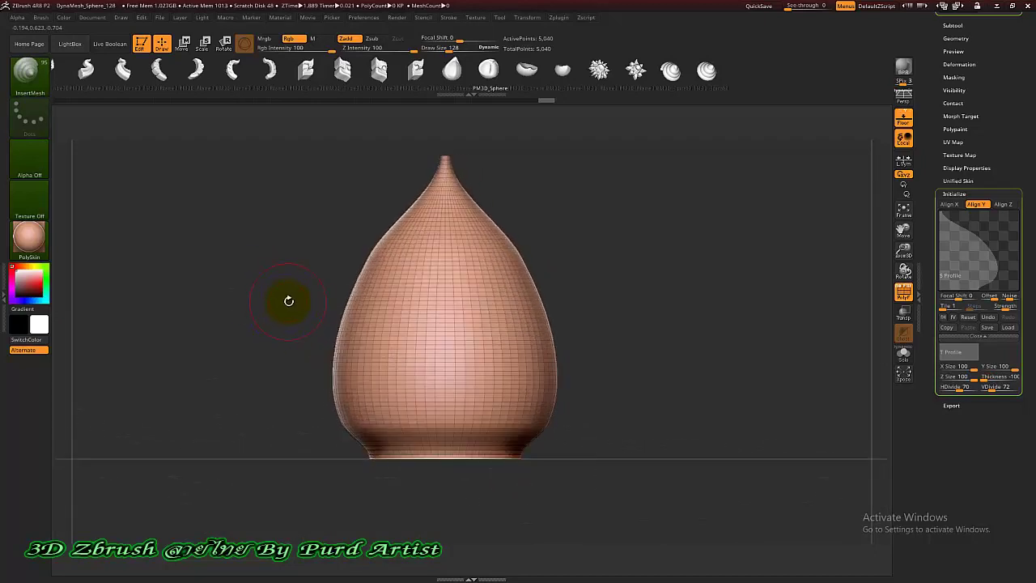
Hide the PolyF wireframe and tilt the view to inspect the onion's base from above
key("shift+f")
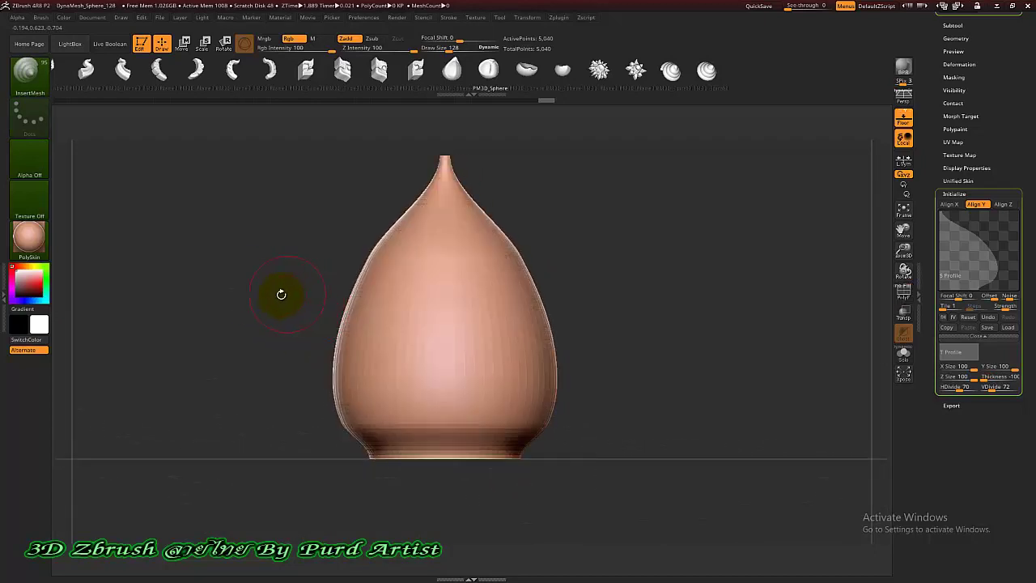
mouse_move(277, 294)
left_mouse_down()
mouse_move(251, 304)
mouse_move(302, 260)
left_mouse_up()
mouse_move(285, 266)
left_mouse_down()
mouse_move(289, 275)
mouse_move(283, 266)
left_mouse_up()
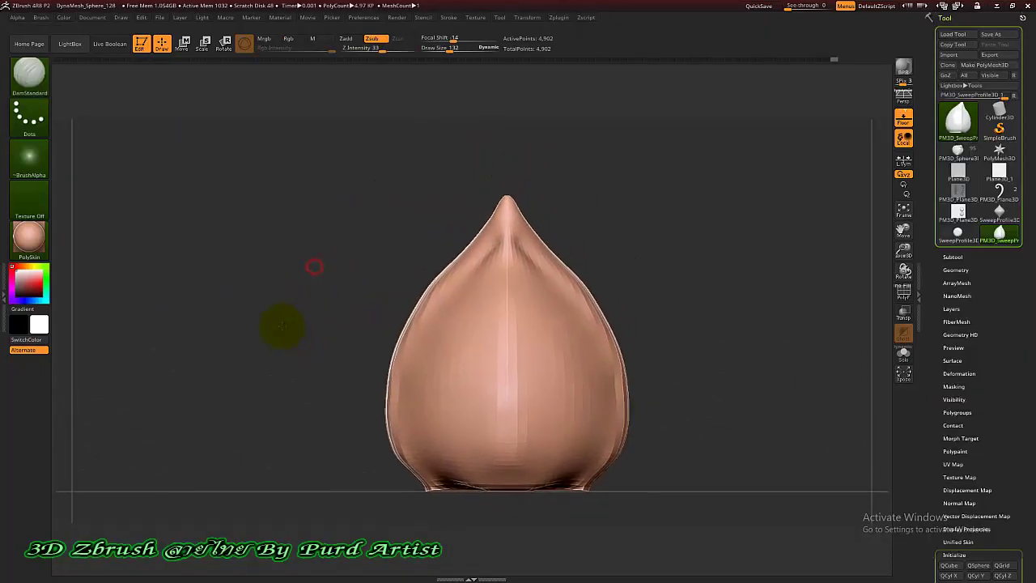
Divide the onion twice in Tool > Geometry, reaching SDiv 3 with 78,962 points
mouse_move(314, 266)
left_mouse_down()
mouse_move(306, 253)
mouse_move(284, 291)
mouse_move(347, 300)
mouse_move(287, 296)
mouse_move(268, 208)
left_mouse_up()
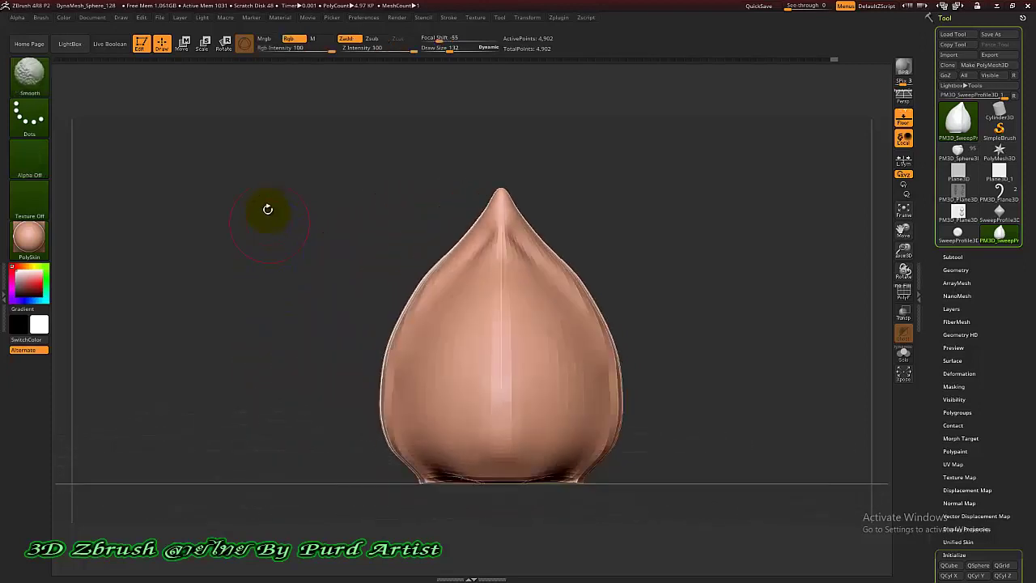
left_click(953, 256)
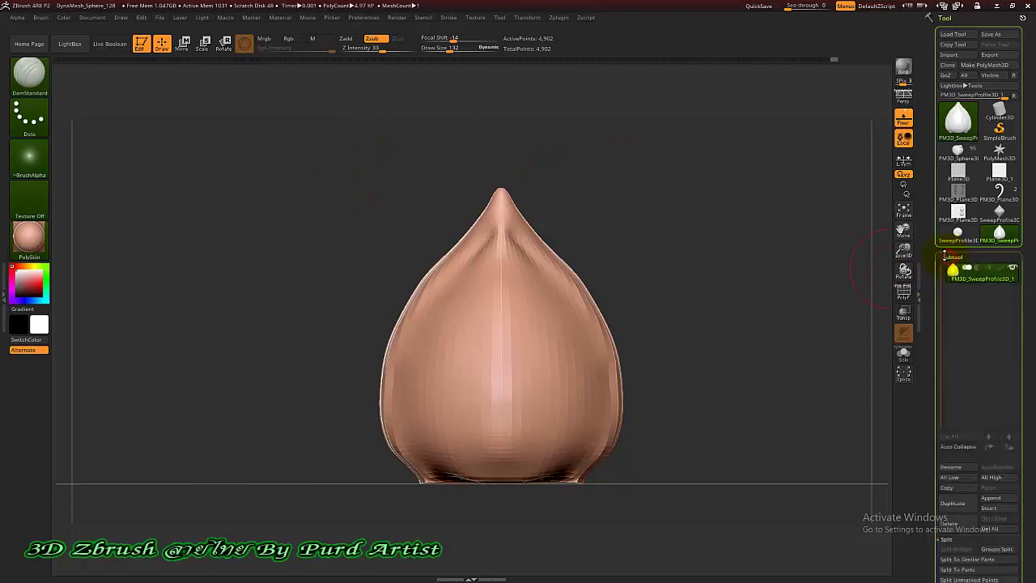
left_click(947, 257)
left_click(951, 271)
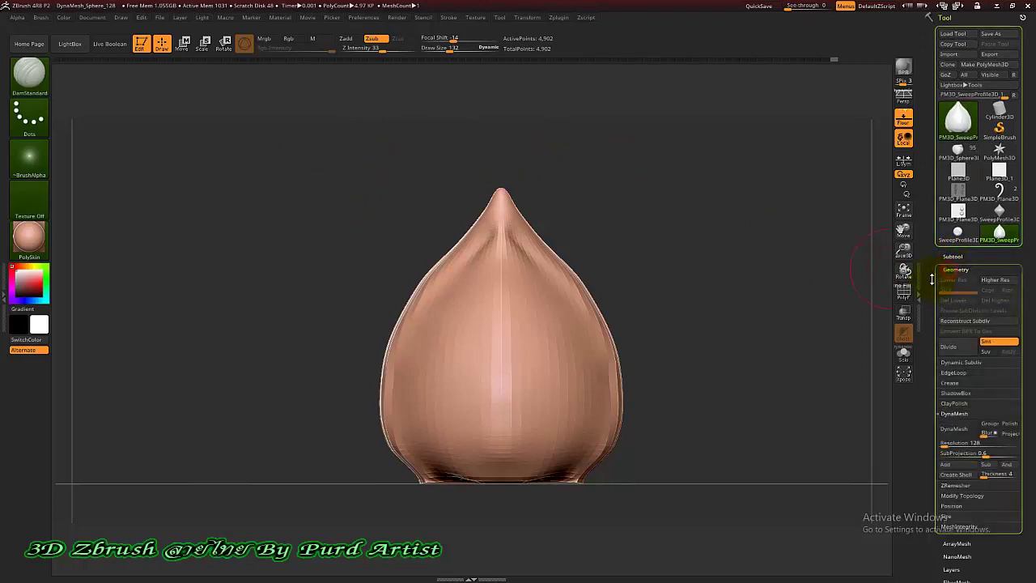
left_click_drag(929, 279, 928, 259)
left_click(949, 289)
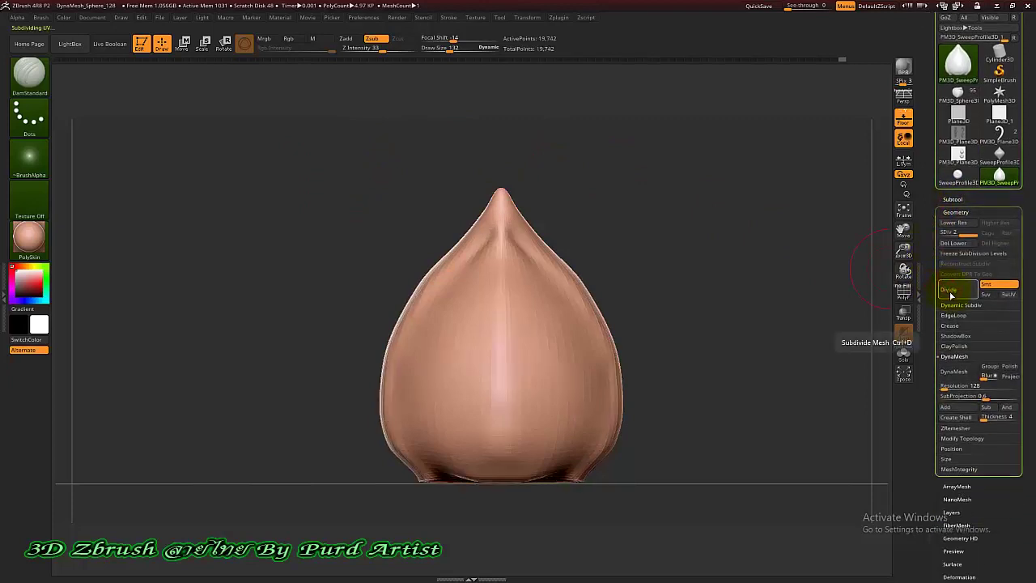
left_click(950, 292)
left_click_drag(331, 270, 411, 280, "shift")
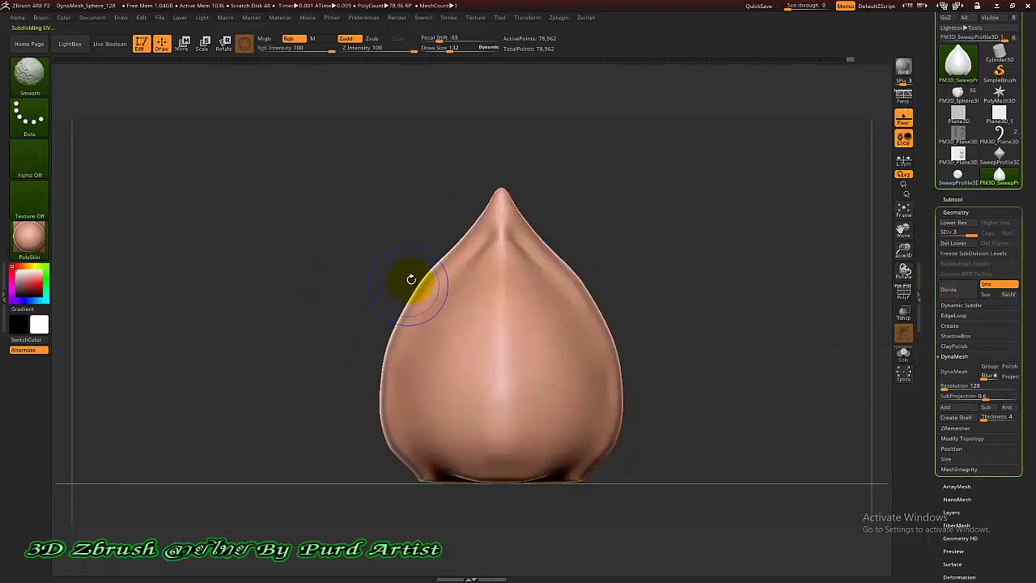
Frame the onion front-on and carve a DamStandard groove from the tip down its side
left_click_drag(321, 296, 238, 241)
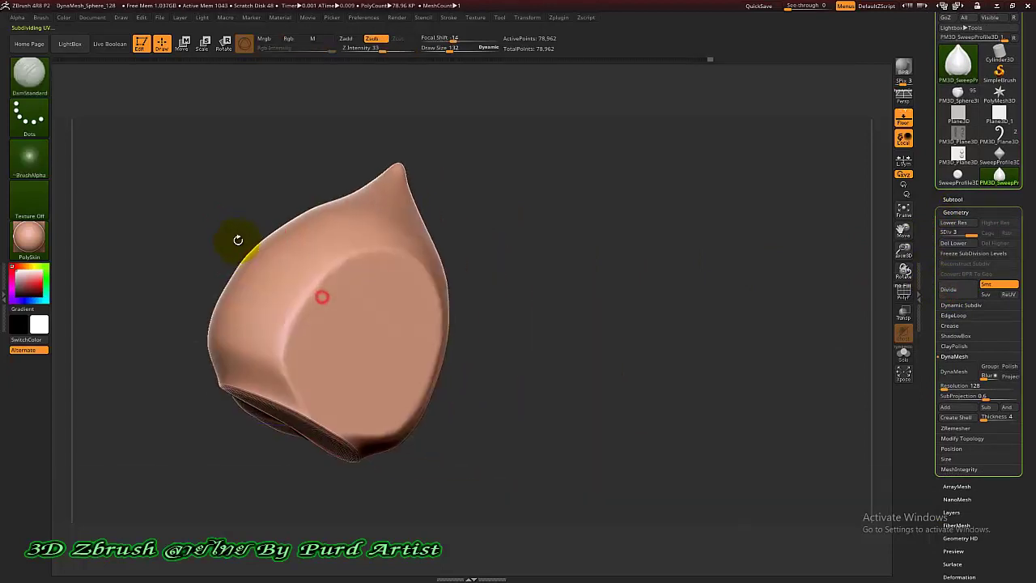
key("super")
left_click(235, 177)
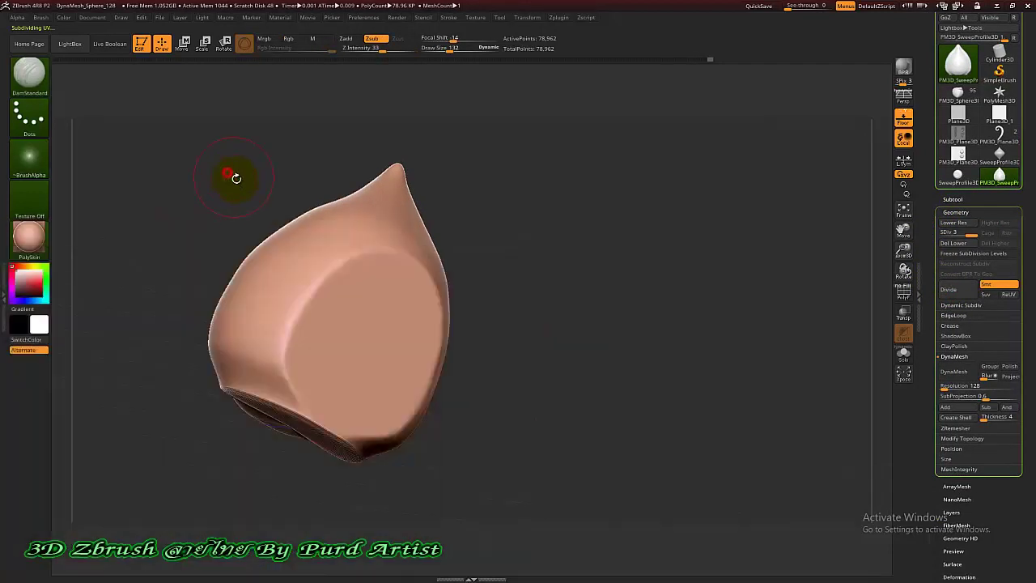
mouse_move(235, 177)
left_mouse_down("shift")
mouse_move(291, 236)
mouse_move(498, 198)
mouse_move(482, 220)
mouse_move(549, 387)
mouse_move(527, 411)
left_mouse_up("shift")
key("f")
mouse_move(474, 213)
left_mouse_down("shift")
mouse_move(543, 340)
mouse_move(534, 421)
left_mouse_up("shift")
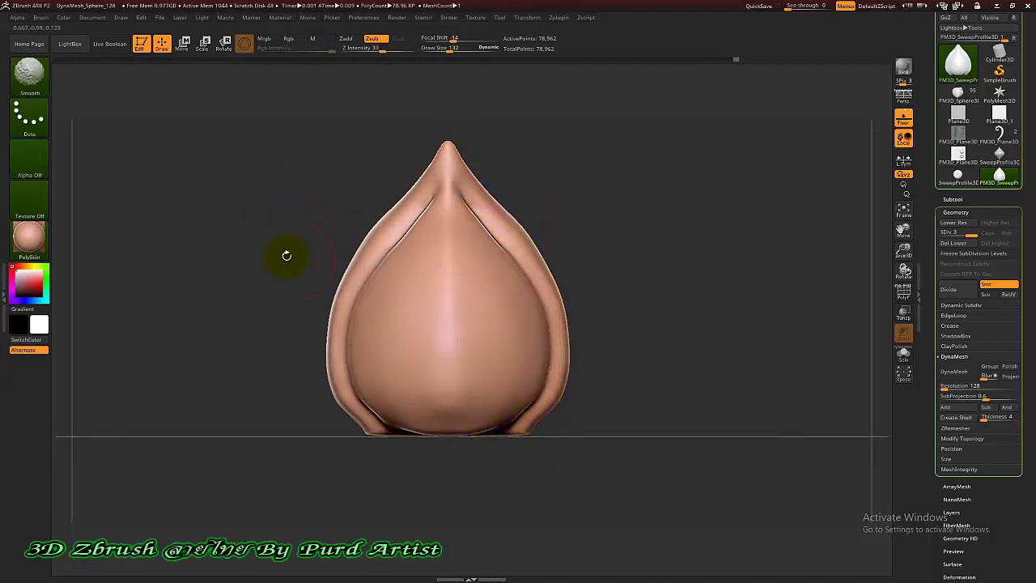
mouse_move(286, 256)
left_mouse_down()
mouse_move(196, 287)
mouse_move(268, 280)
mouse_move(380, 234)
left_mouse_up()
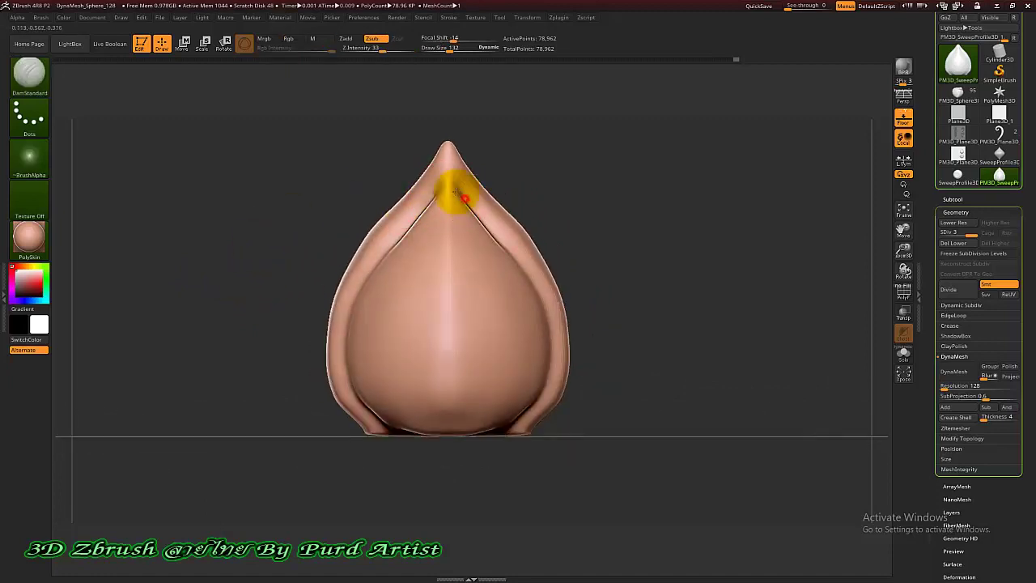
Smooth and reshape the creases along the right flank and near the tip, evening both sides
left_click_drag(474, 213, 551, 365, "shift")
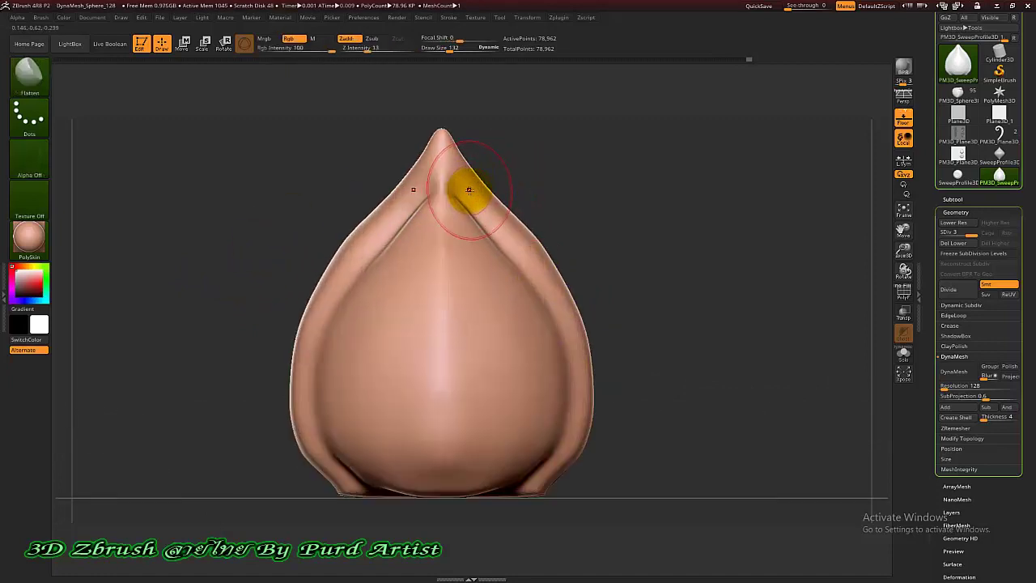
mouse_move(469, 189)
left_mouse_down()
mouse_move(548, 289)
mouse_move(565, 347)
mouse_move(533, 328)
left_mouse_up()
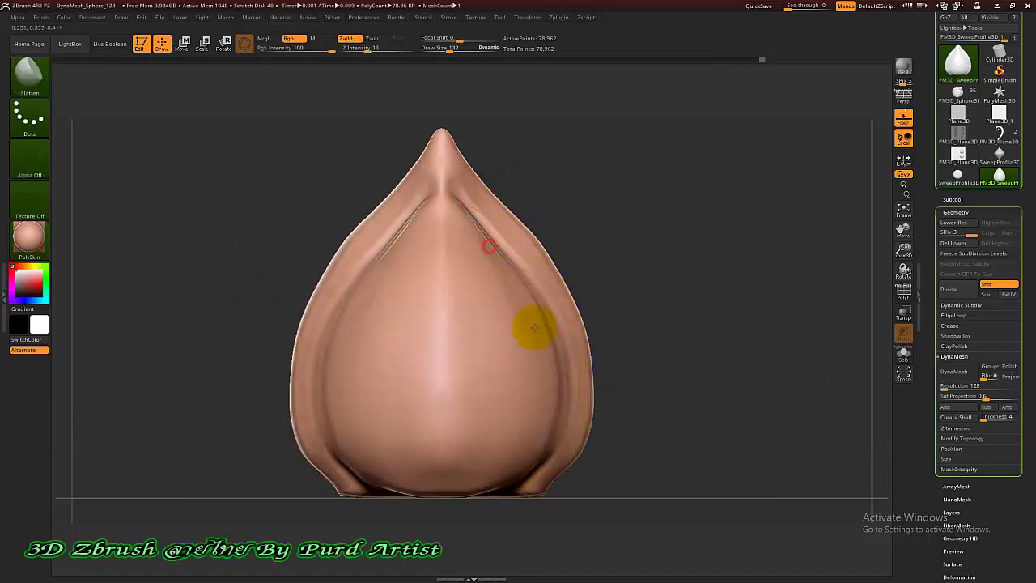
mouse_move(479, 462)
left_mouse_down("shift")
mouse_move(526, 366)
mouse_move(505, 473)
mouse_move(556, 475)
mouse_move(582, 369)
left_mouse_up("shift")
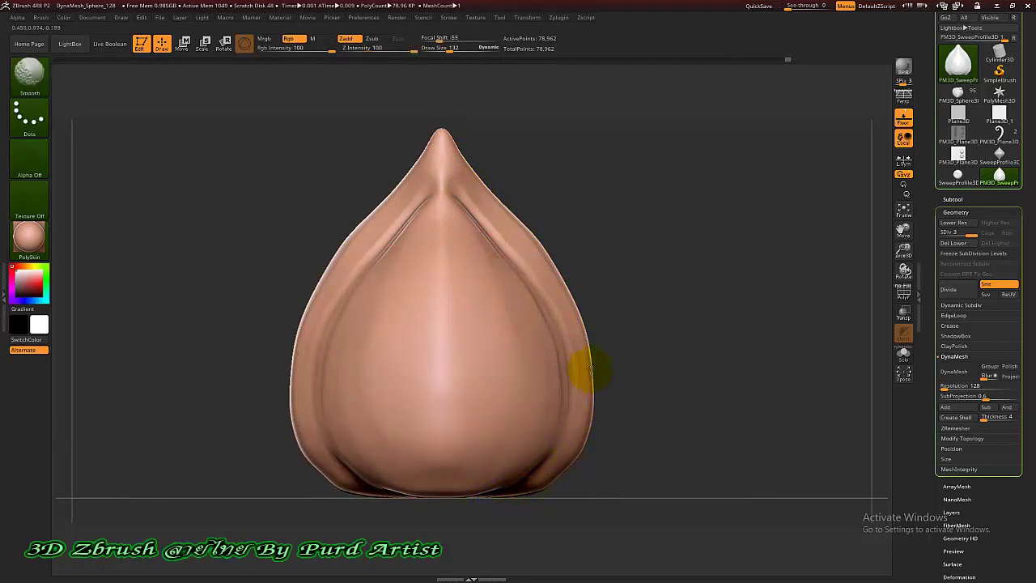
mouse_move(347, 250)
left_mouse_down()
mouse_move(259, 261)
mouse_move(308, 278)
mouse_move(254, 254)
left_mouse_up()
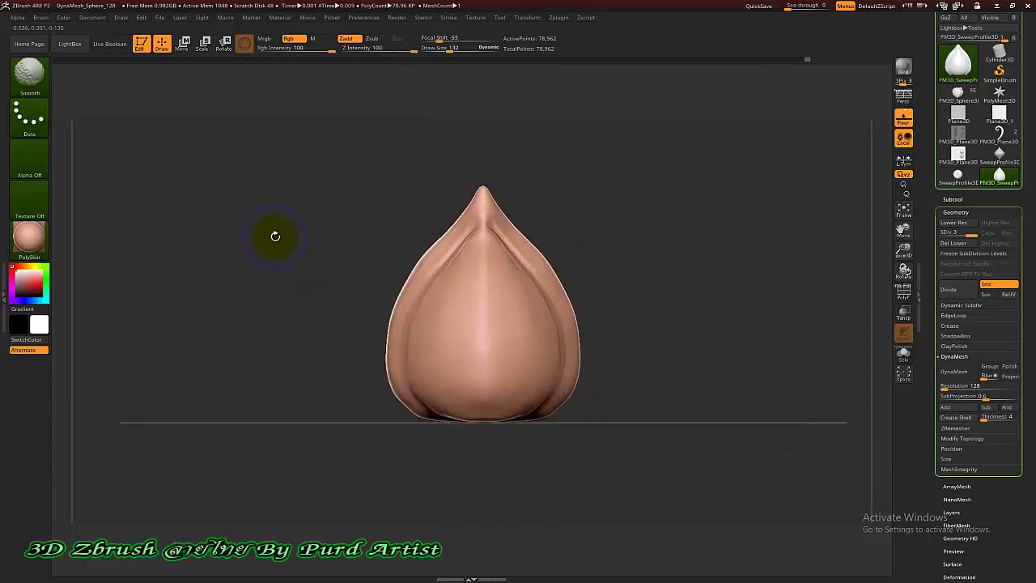